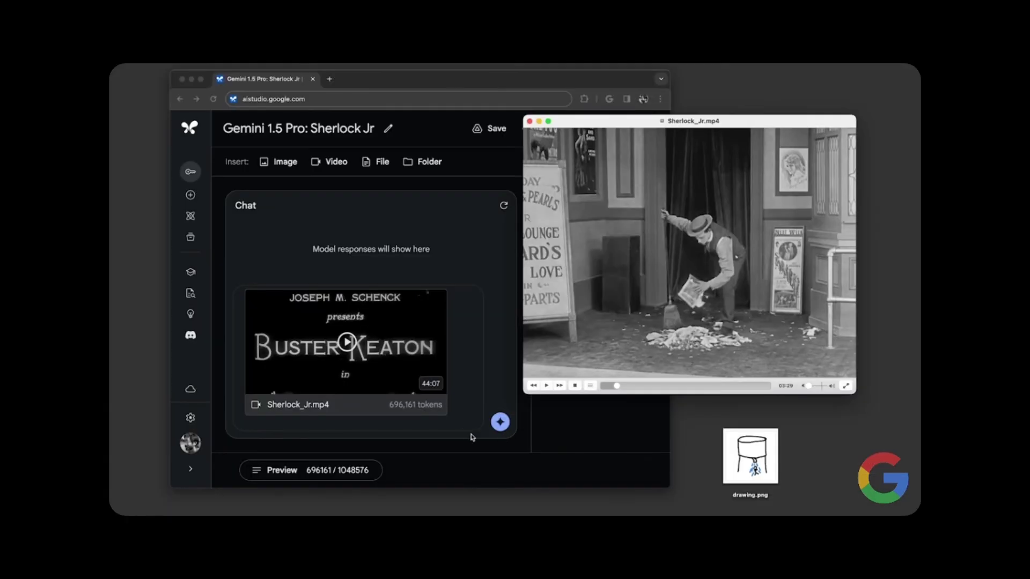
Send Gemini the question about when the paper is removed from someone's pocket in Sherlock Jr
{"action": "left_click", "coordinate": [458, 428]}
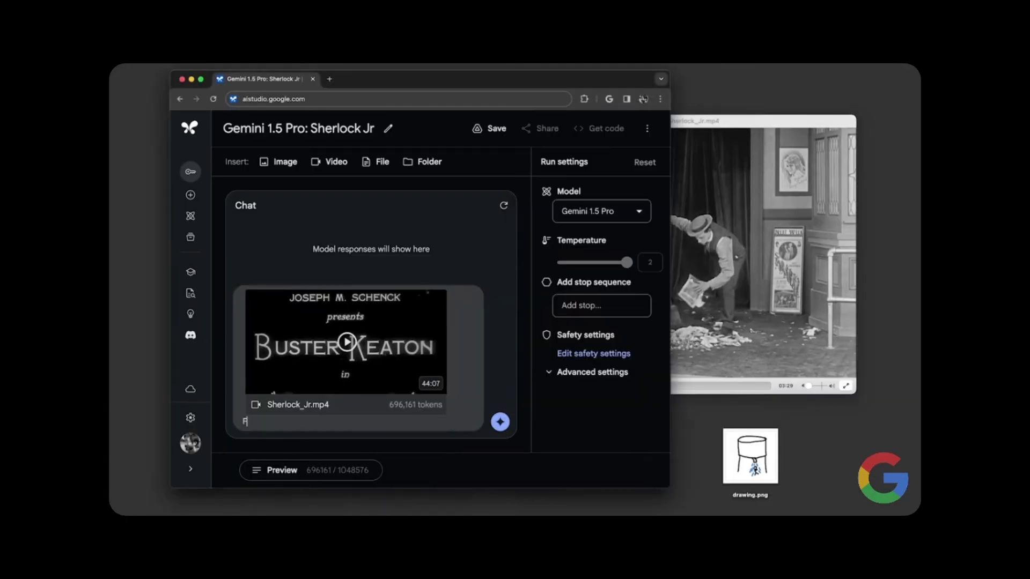
{"action": "type", "text": "Find the moment when a piece of"}
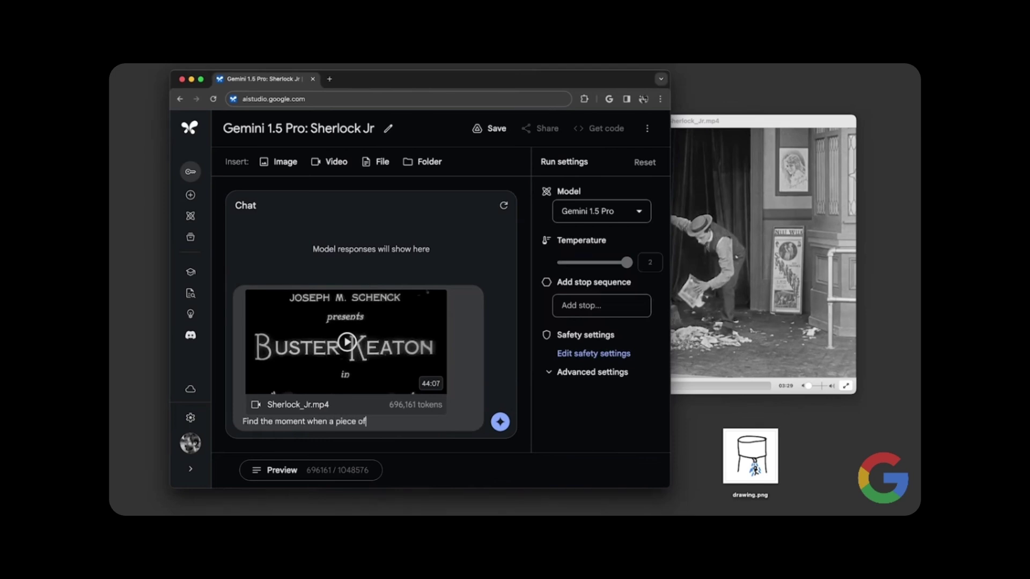
{"action": "type", "text": " paper is removed from the person's"}
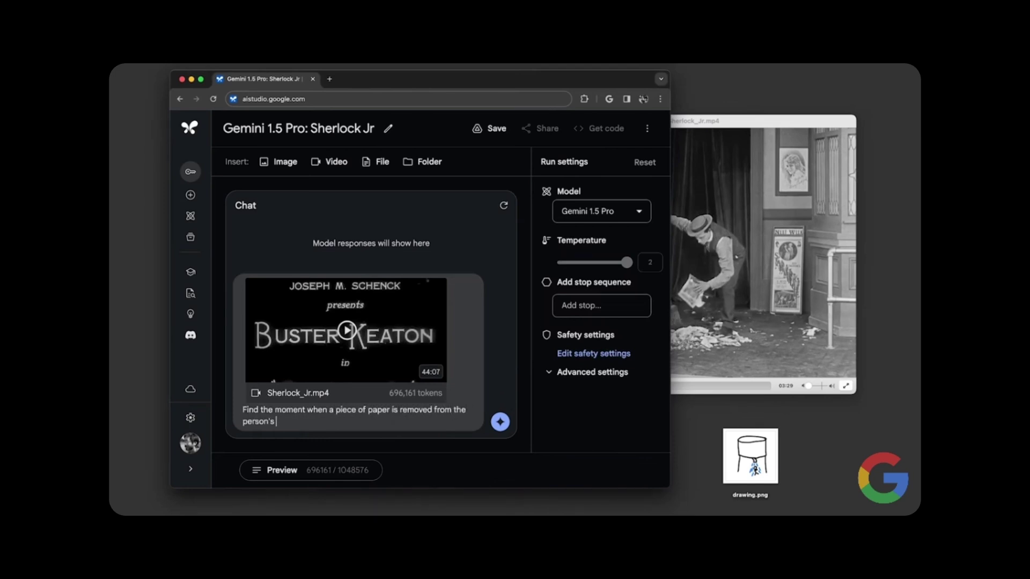
{"action": "type", "text": " pocket and tell me some key information"}
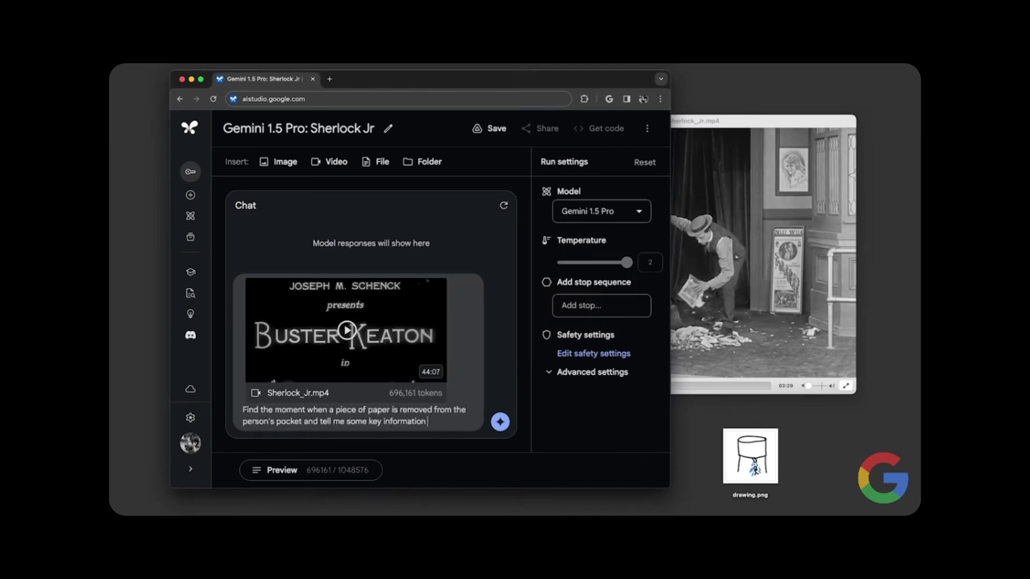
{"action": "type", "text": " on it, with the timecode."}
{"action": "key", "text": "super+Return"}
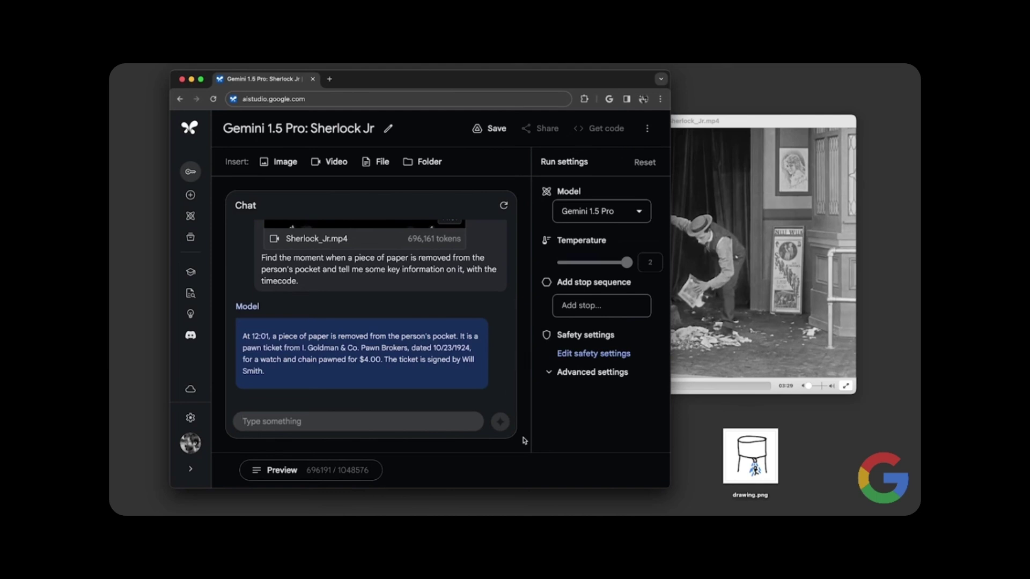
Jump the Sherlock Jr film to 12:01 and play the pawn-ticket close-up
{"action": "left_click", "coordinate": [734, 316]}
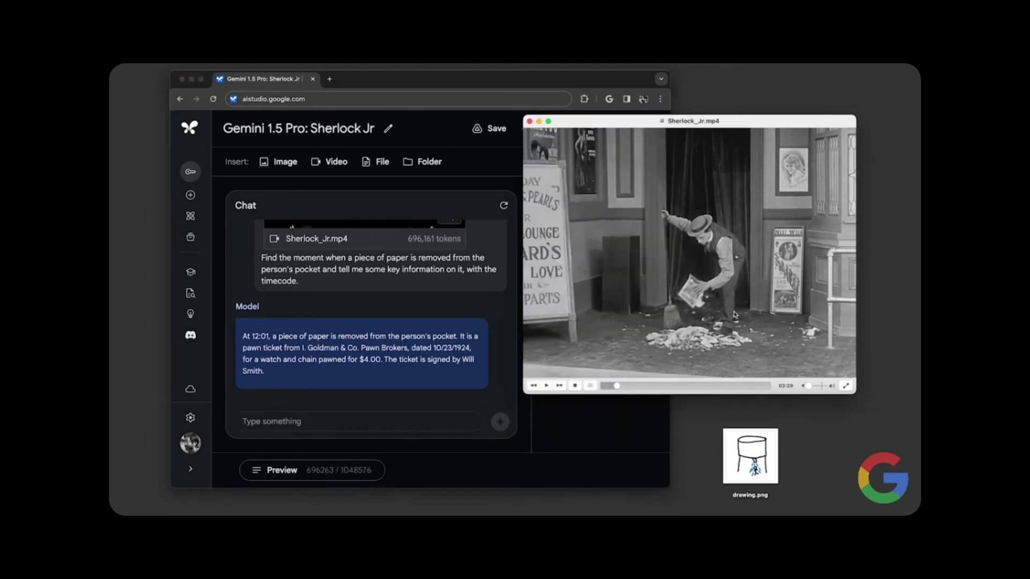
{"action": "key", "text": "super+j"}
{"action": "type", "text": "12:01"}
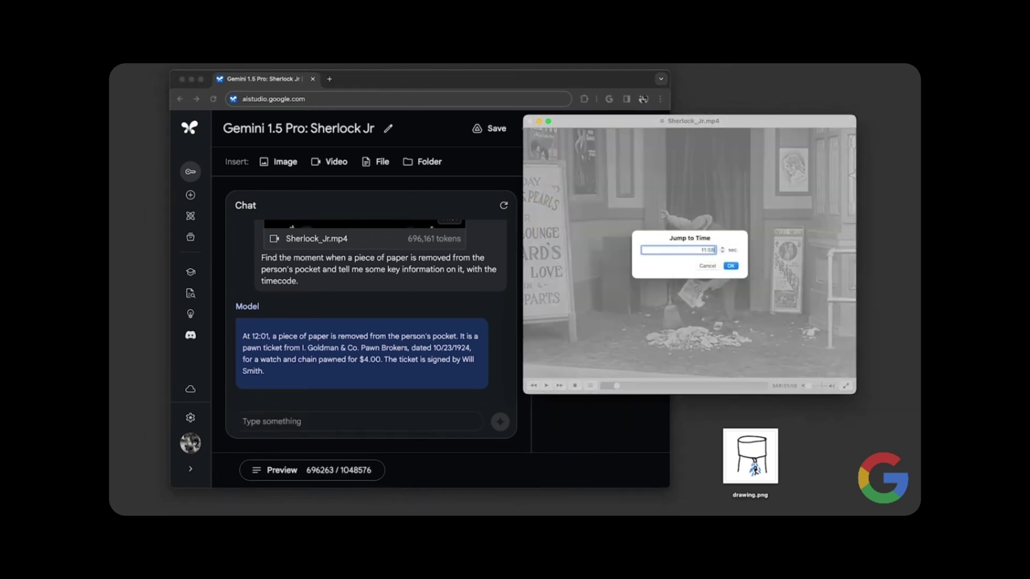
{"action": "key", "text": "Return"}
{"action": "key", "text": "space"}
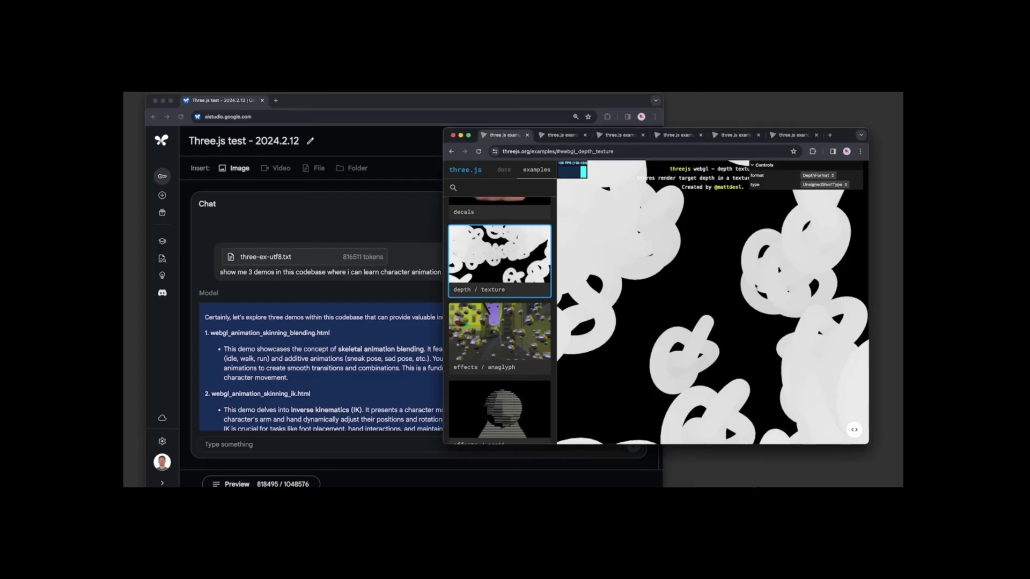
{"action": "scroll", "coordinate": [461, 373], "scroll_direction": "down", "scroll_amount": 3}
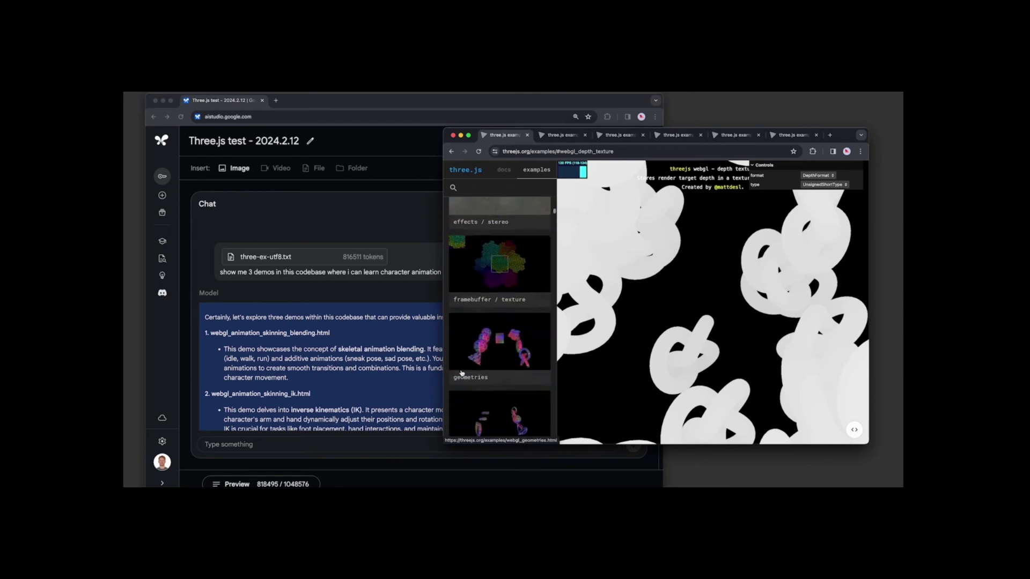
{"action": "scroll", "coordinate": [461, 373], "scroll_direction": "up", "scroll_amount": 5}
{"action": "scroll", "coordinate": [461, 372], "scroll_direction": "up", "scroll_amount": 5}
{"action": "scroll", "coordinate": [462, 374], "scroll_direction": "up", "scroll_amount": 2}
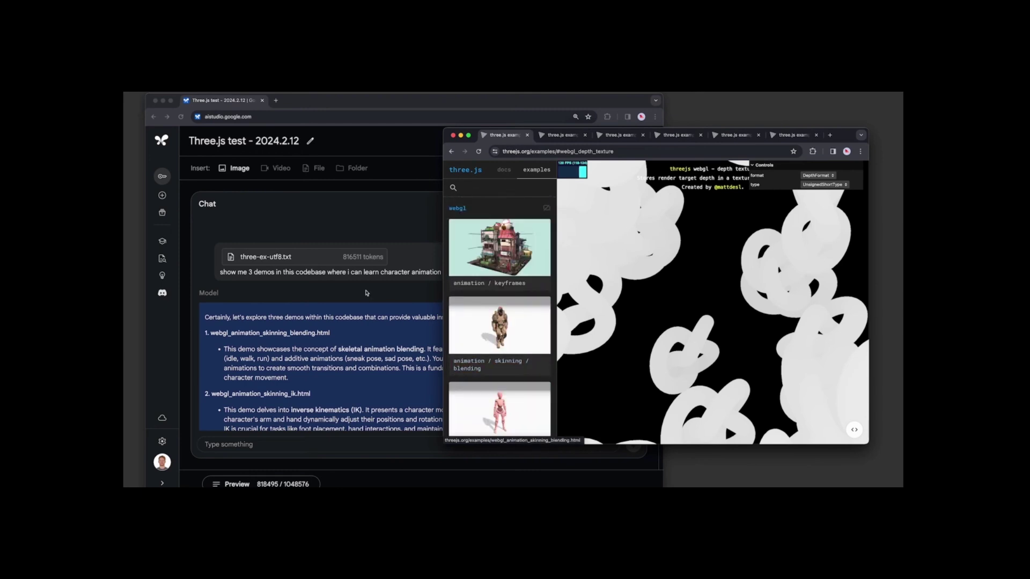
Bring the Three.js test chat with Gemini's list of animation demos back to the front
{"action": "left_click", "coordinate": [366, 294]}
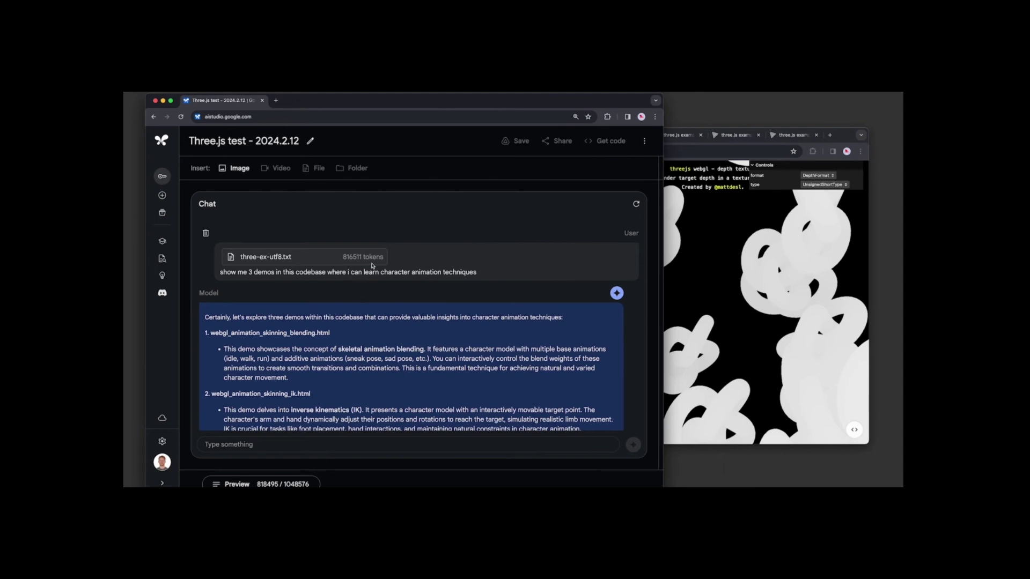
{"action": "scroll", "coordinate": [372, 311], "scroll_direction": "down", "scroll_amount": 1}
{"action": "scroll", "coordinate": [372, 310], "scroll_direction": "down", "scroll_amount": 2}
{"action": "scroll", "coordinate": [372, 310], "scroll_direction": "down", "scroll_amount": 1}
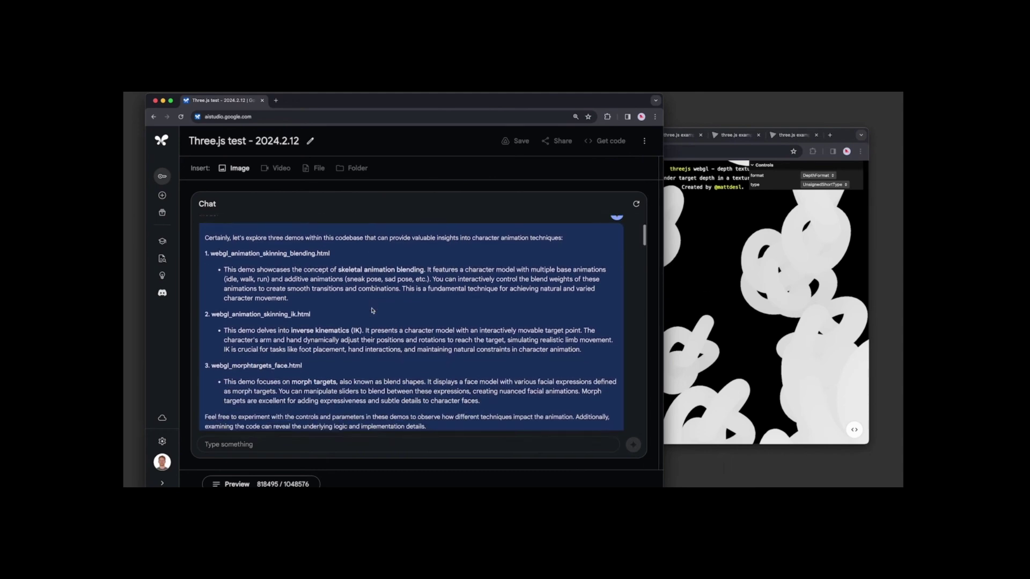
{"action": "scroll", "coordinate": [371, 311], "scroll_direction": "down", "scroll_amount": 1}
{"action": "scroll", "coordinate": [372, 311], "scroll_direction": "down", "scroll_amount": 1}
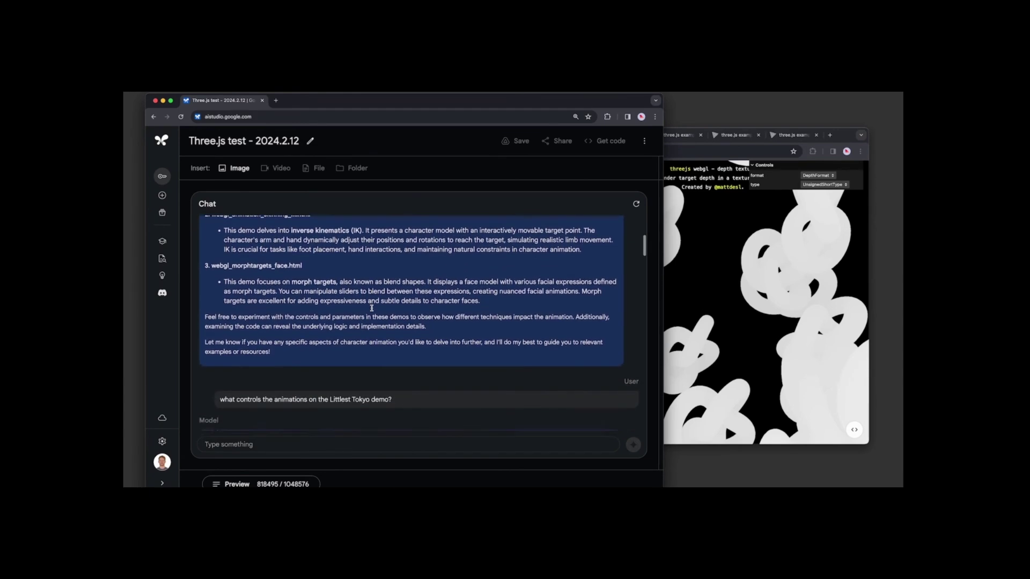
Open the Littlest Tokyo animation/keyframes demo in the three.js examples, then return to the chat
{"action": "left_click", "coordinate": [686, 310]}
{"action": "left_click", "coordinate": [512, 262]}
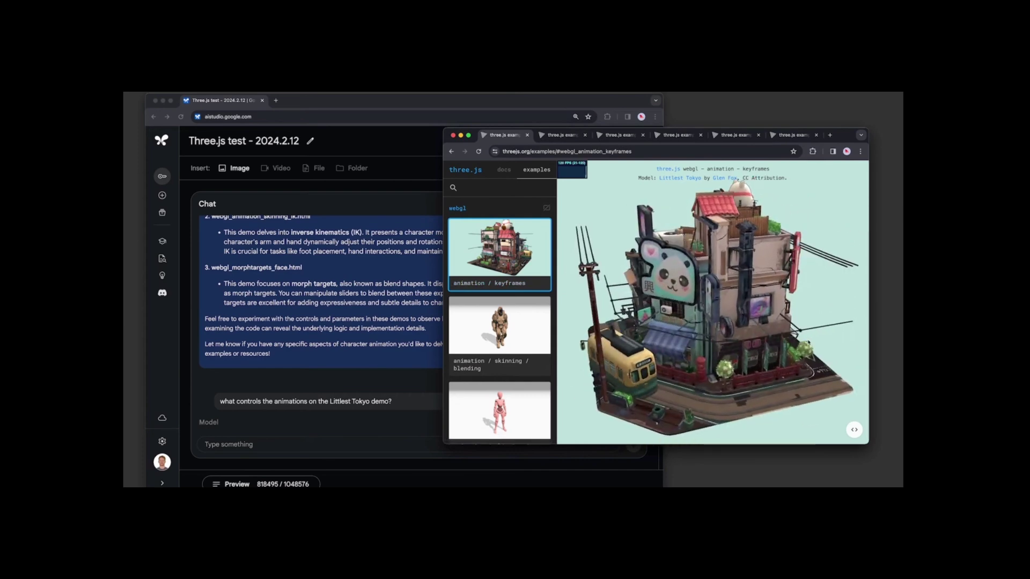
{"action": "left_click", "coordinate": [401, 388]}
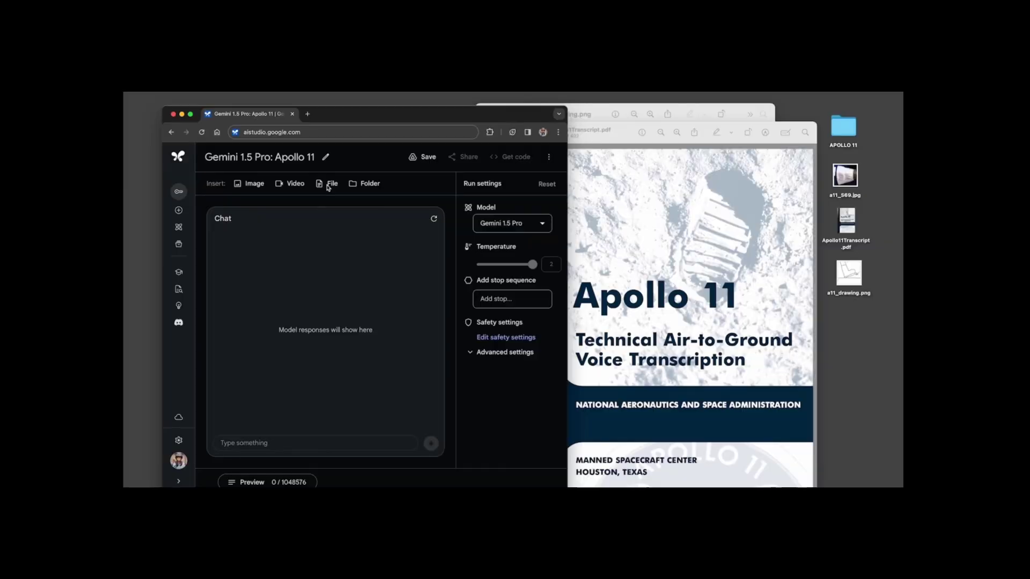
Attach Apollo11Transcript.pdf to the prompt via Insert > File > File Upload
{"action": "left_click", "coordinate": [332, 184]}
{"action": "left_click", "coordinate": [341, 230]}
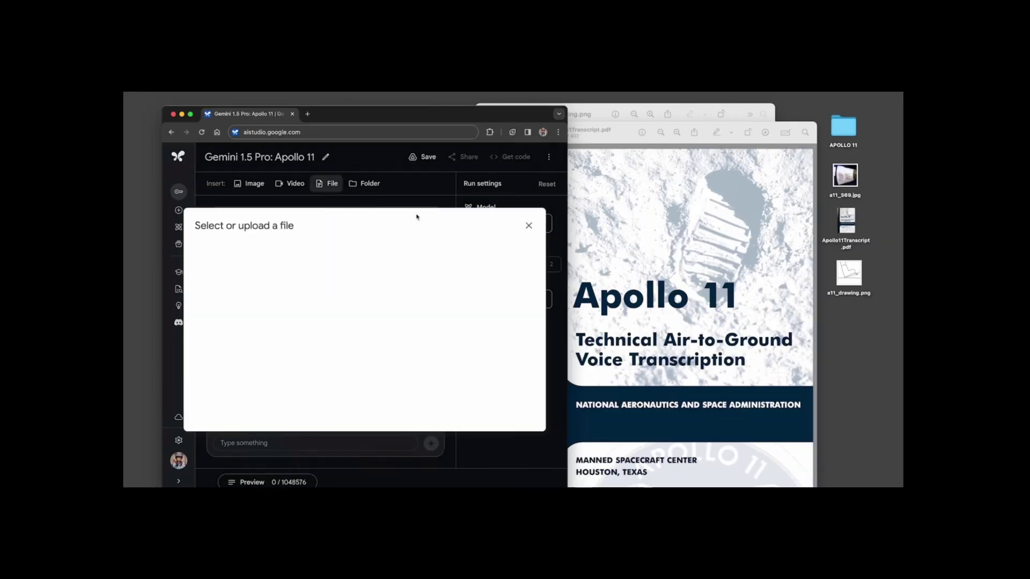
{"action": "left_click_drag", "start_coordinate": [846, 222], "coordinate": [350, 285]}
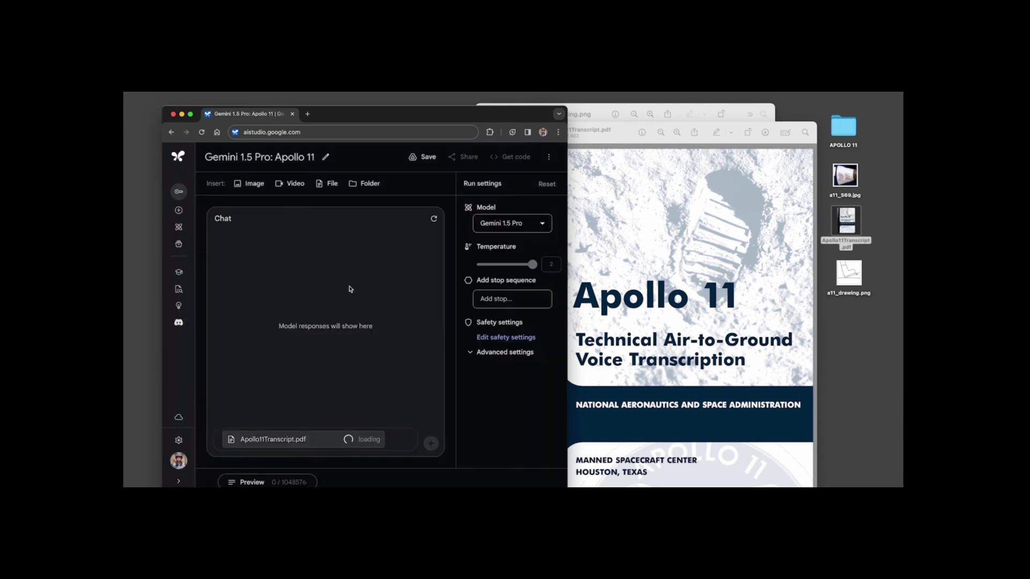
Send the request for three comedic moments with quotes and emoji from the transcript
{"action": "left_click", "coordinate": [394, 444]}
{"action": "type", "text": "Find 3 comedi"}
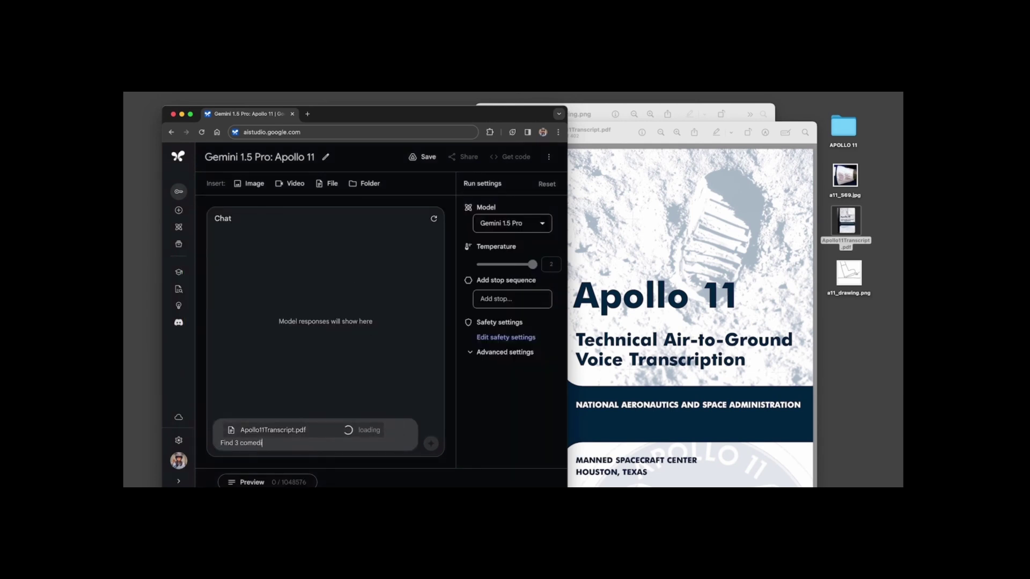
{"action": "type", "text": "c moments. List quotes f"}
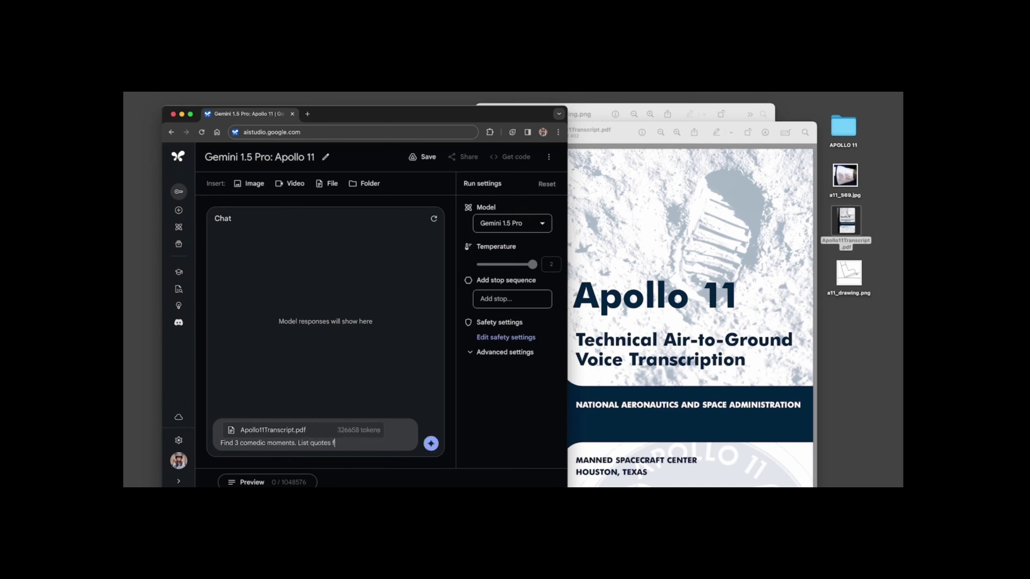
{"action": "type", "text": "rom this transcript"}
{"action": "type", "text": " and emoji."}
{"action": "key", "text": "super+Return"}
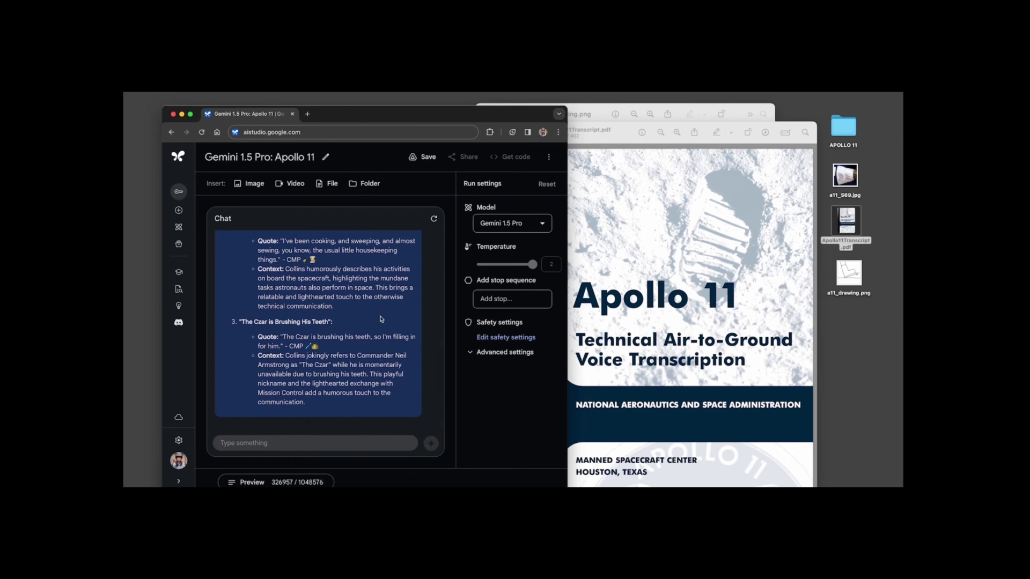
{"action": "scroll", "coordinate": [381, 339], "scroll_direction": "up", "scroll_amount": 2}
{"action": "scroll", "coordinate": [380, 338], "scroll_direction": "up", "scroll_amount": 2}
{"action": "scroll", "coordinate": [382, 322], "scroll_direction": "up", "scroll_amount": 2}
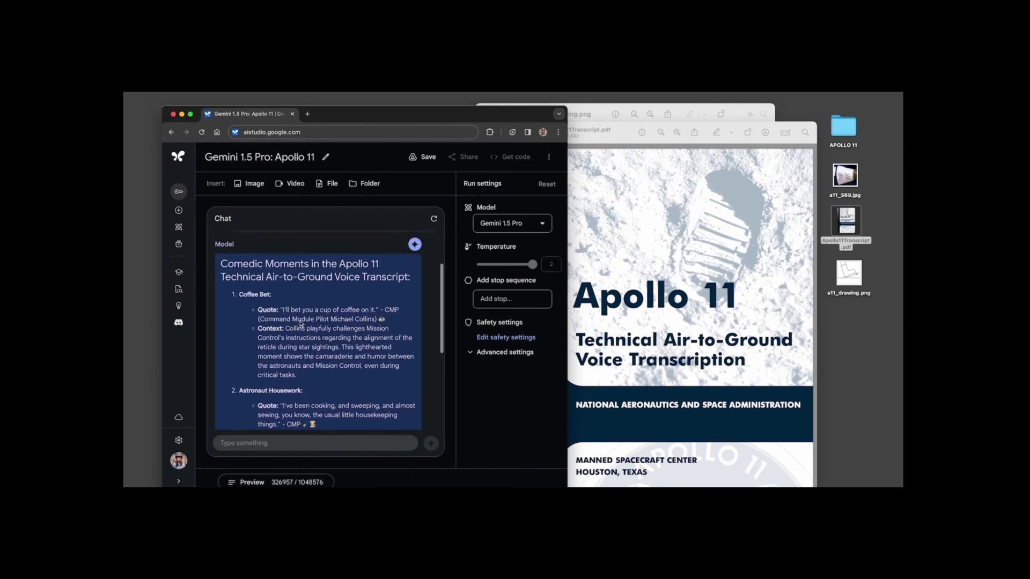
Select the "I'll bet you a cup of coffee on it" quote in Gemini's answer for copying
{"action": "left_click", "coordinate": [283, 310]}
{"action": "left_click_drag", "start_coordinate": [293, 314], "coordinate": [378, 312]}
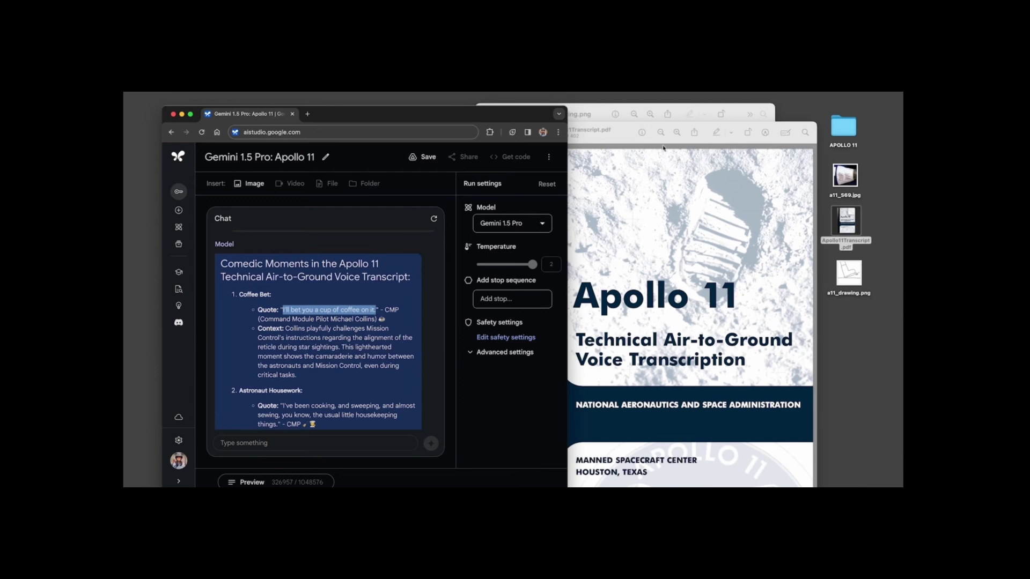
Search the transcript PDF in Preview for the coffee-bet quote and select the matching line
{"action": "left_click", "coordinate": [804, 134]}
{"action": "type", "text": "I'll bet you a cup of coffee on it."}
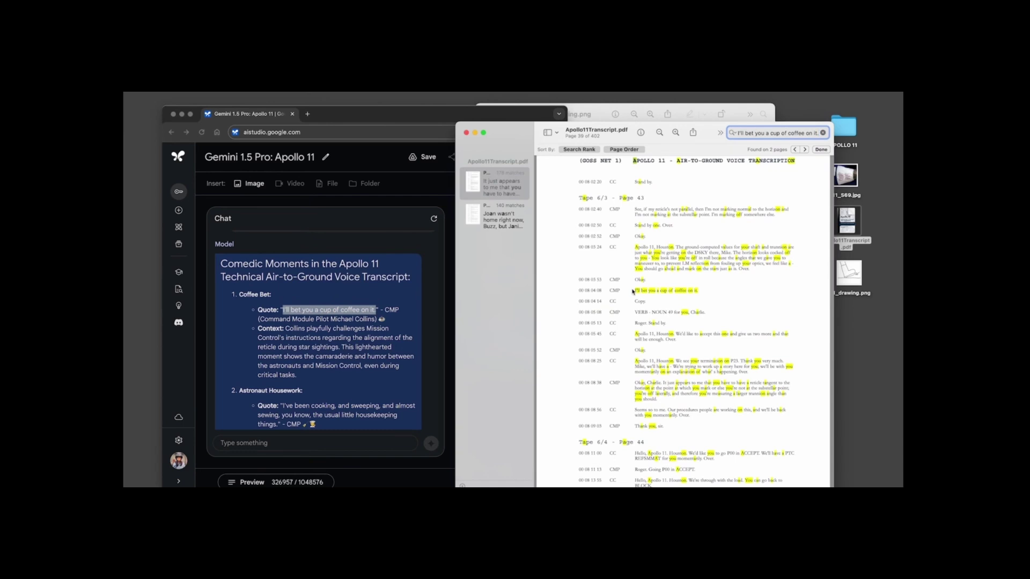
{"action": "left_click_drag", "start_coordinate": [634, 290], "coordinate": [697, 295]}
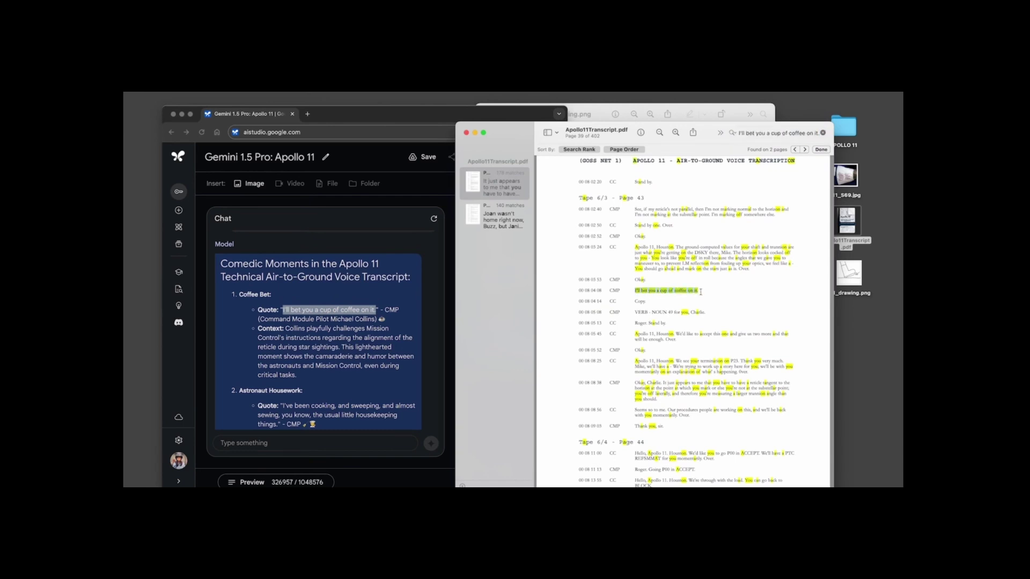
Attach the a11_drawing.png boot sketch to the Apollo 11 chat prompt
{"action": "left_click", "coordinate": [712, 106]}
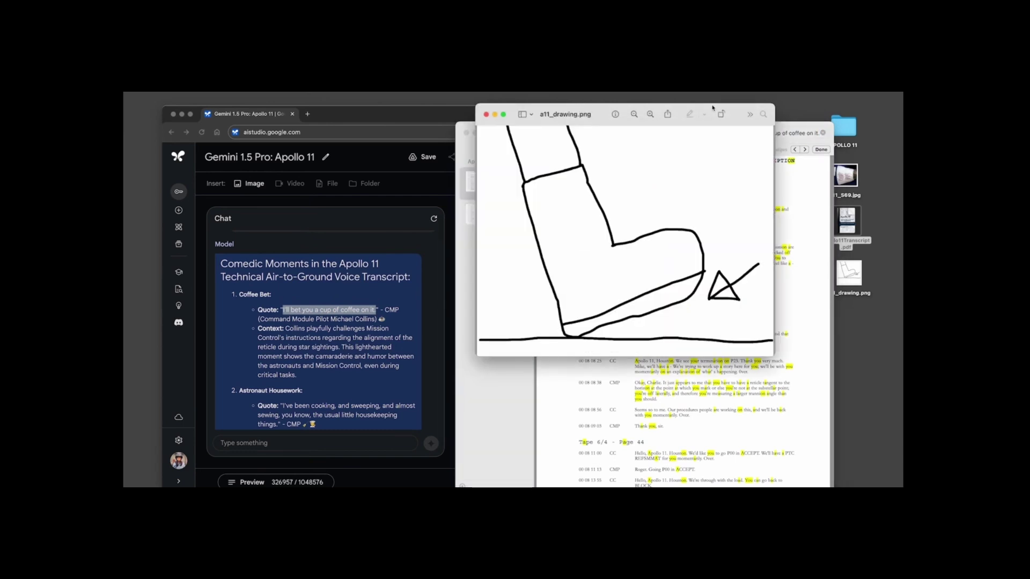
{"action": "left_click_drag", "start_coordinate": [849, 274], "coordinate": [302, 443]}
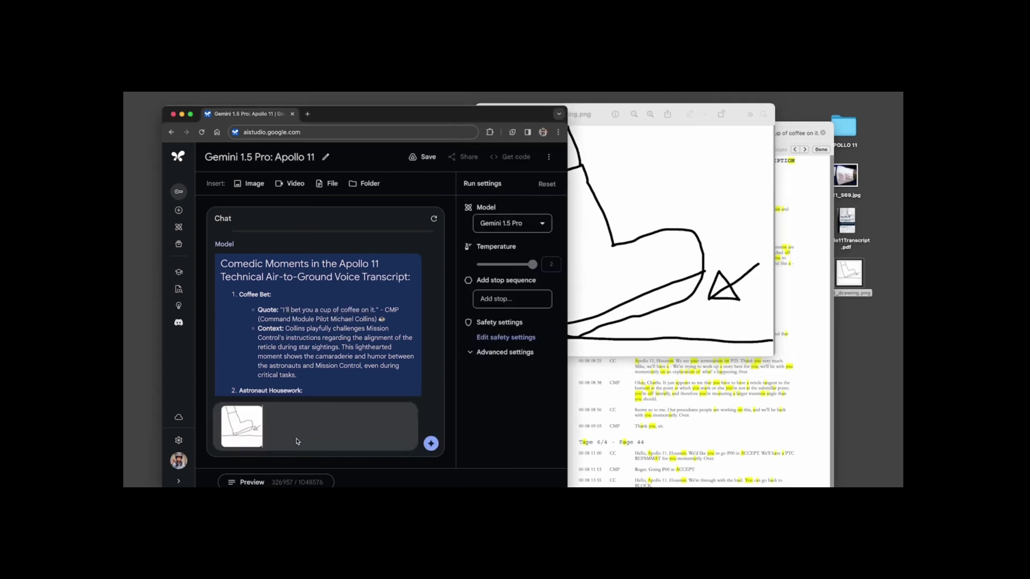
{"action": "type", "text": "what moment is this?"}
Send "what moment is this?" with the boot drawing and get Armstrong's first step as the answer
{"action": "key", "text": "Return"}
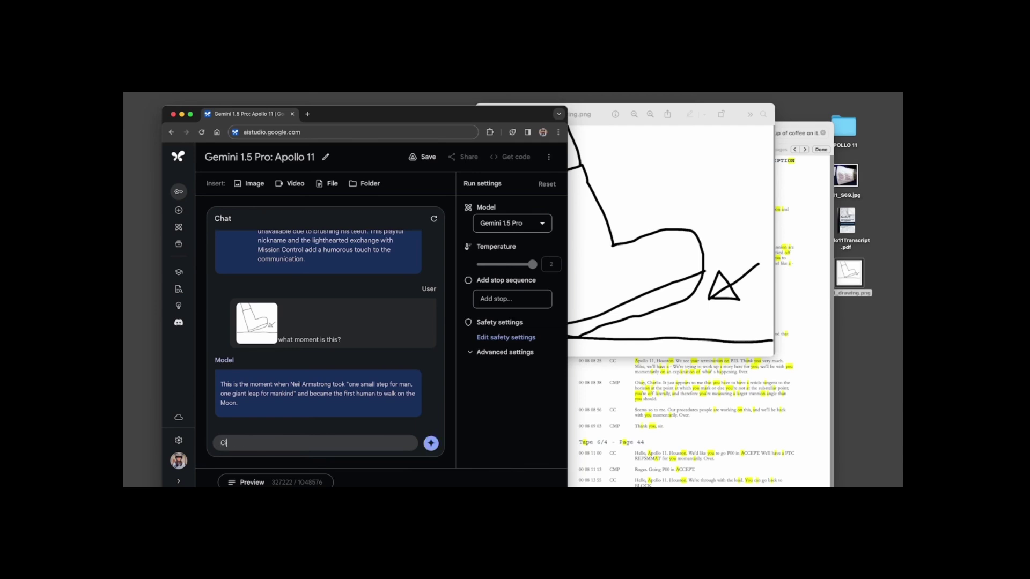
{"action": "type", "text": "Cite the timecode of that moment in"}
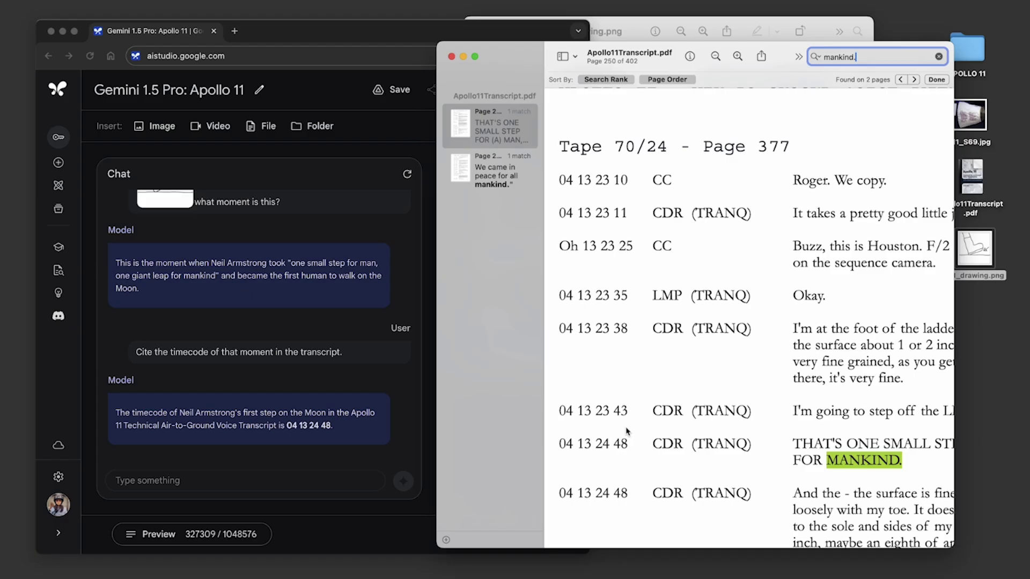